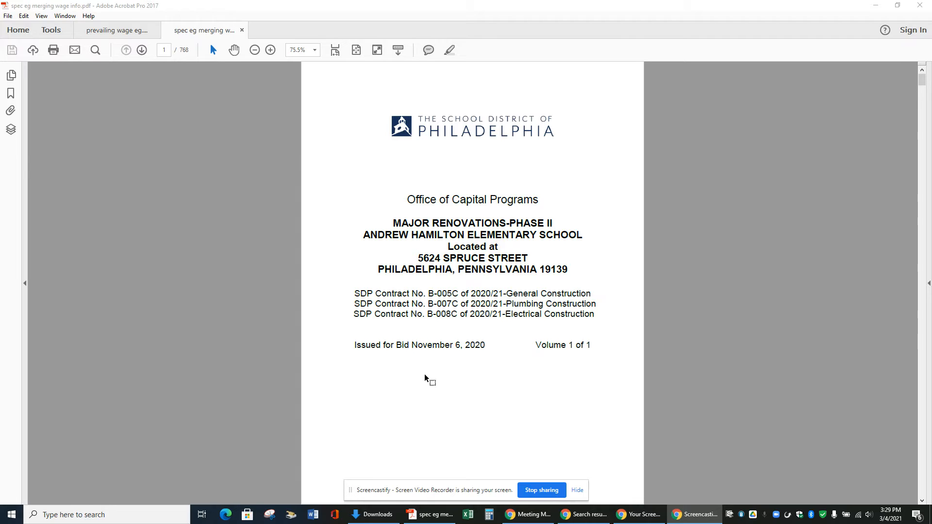
- View the prevailing wage document and the project spec document in turn, ending on the spec
click(131, 30)
click(204, 30)
click(124, 30)
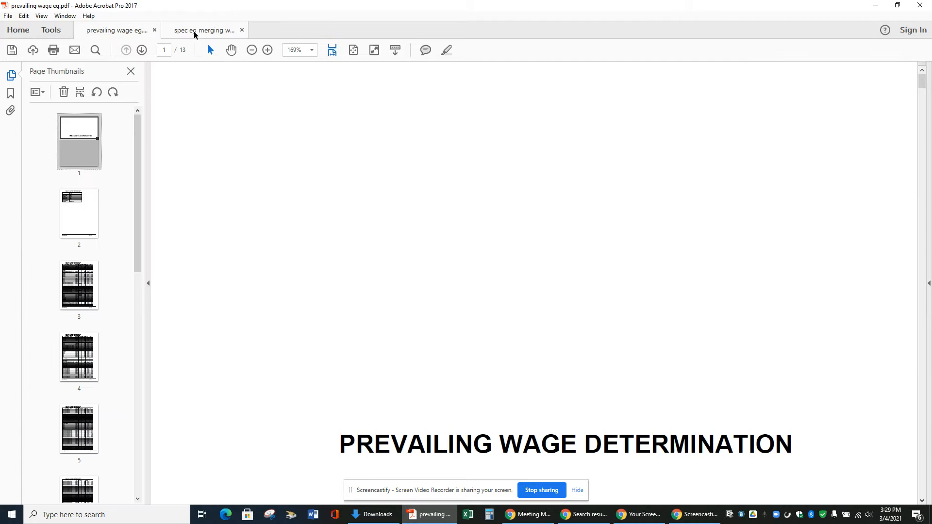
click(194, 31)
click(115, 29)
click(193, 32)
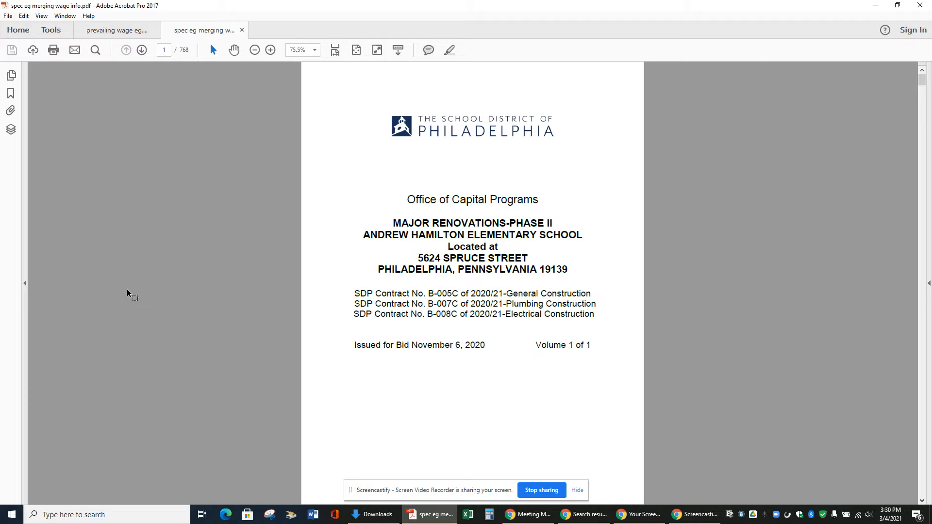
click(71, 517)
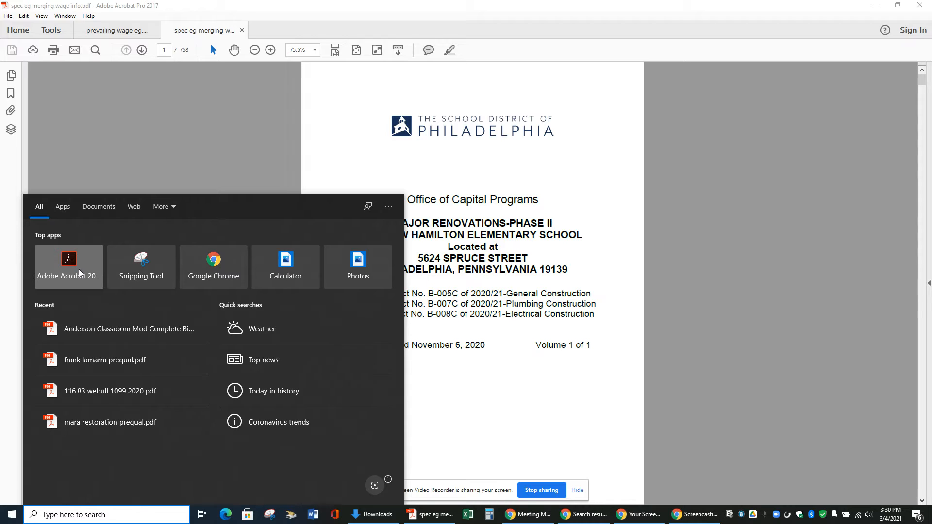
click(78, 269)
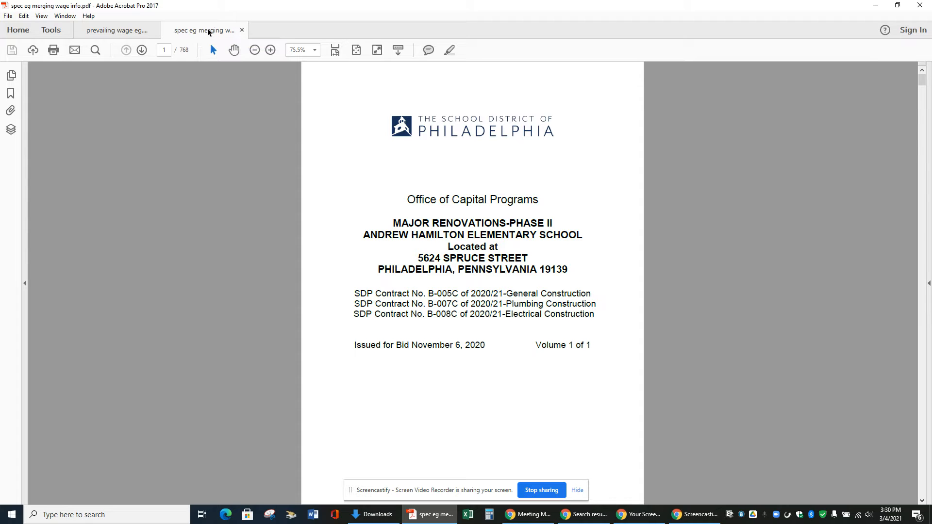
- Separate the spec document into its own window and arrange it side by side with the prevailing wage document
drag(208, 33, 210, 84)
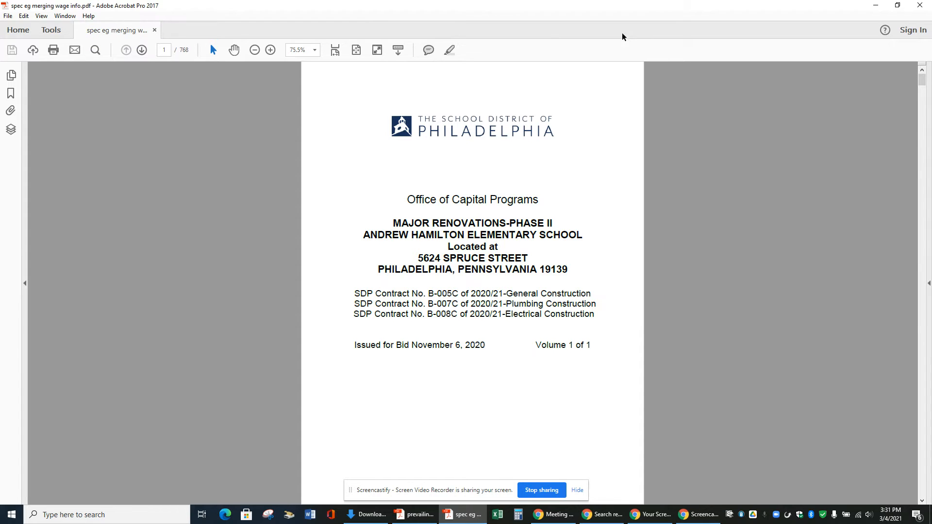
click(898, 6)
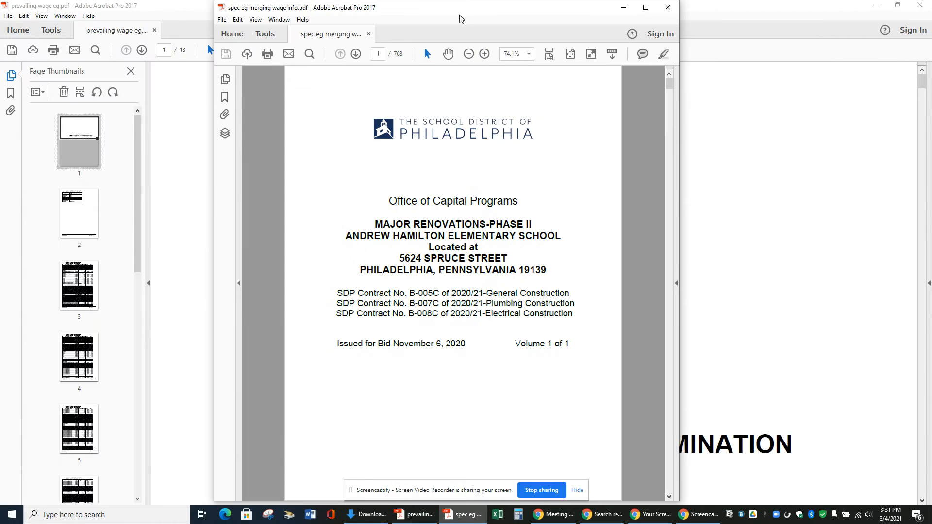
drag(461, 1, 689, 82)
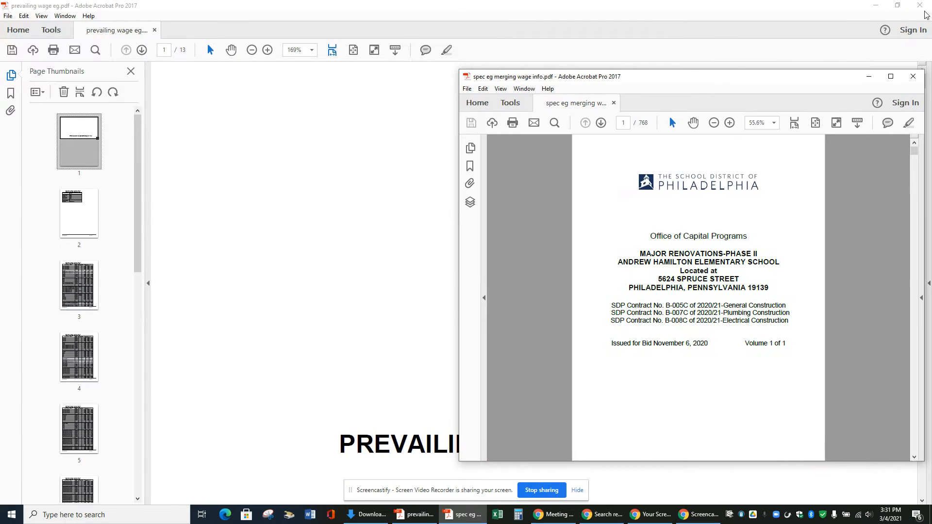
click(898, 5)
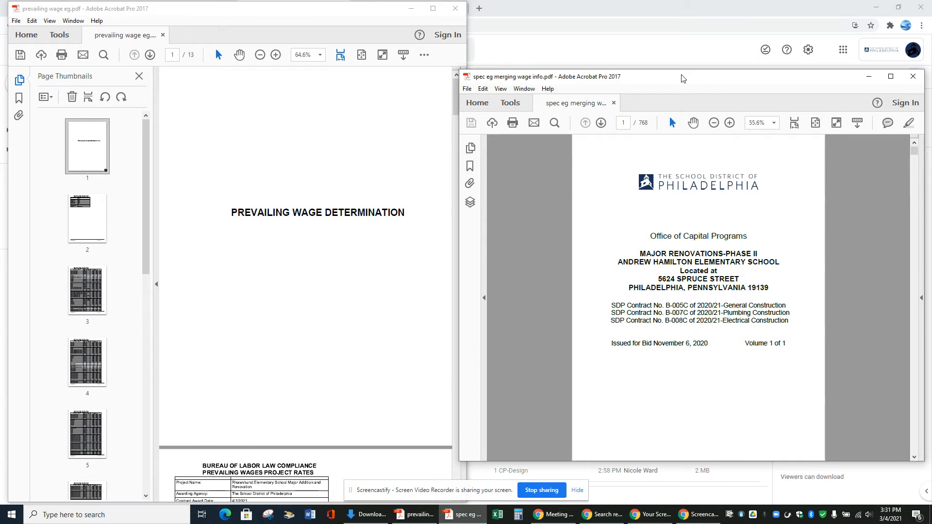
drag(682, 78, 930, 99)
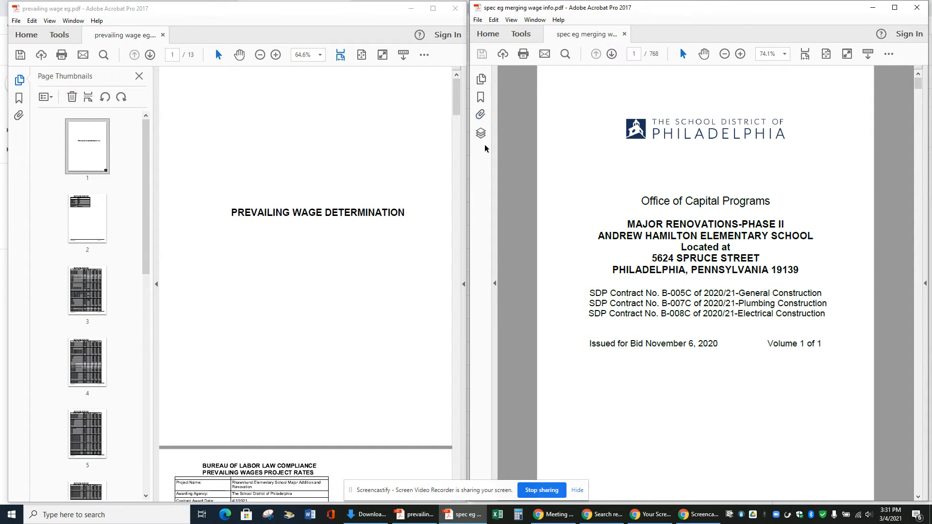
- Show the spec document's page thumbnails and locate the Prevailing Wage Determination title page, page 26, highlighting its title
click(482, 82)
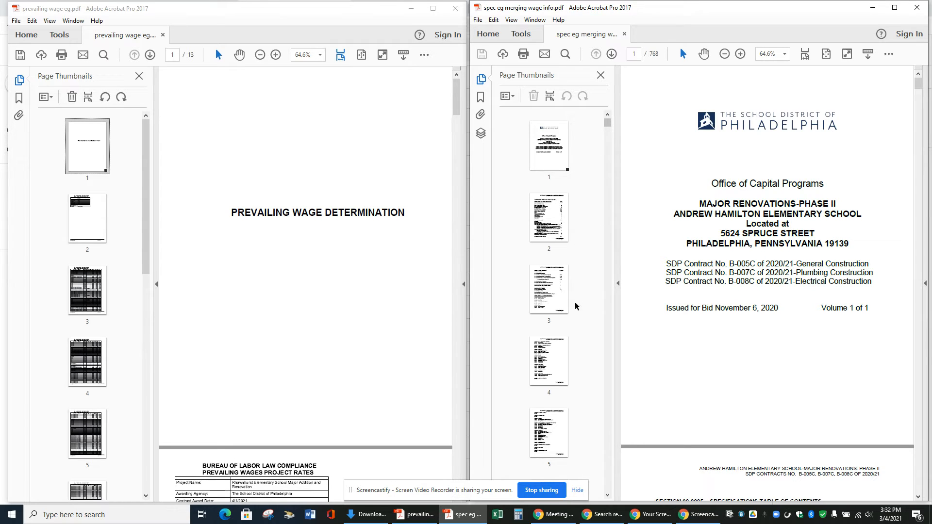
drag(606, 496, 607, 496)
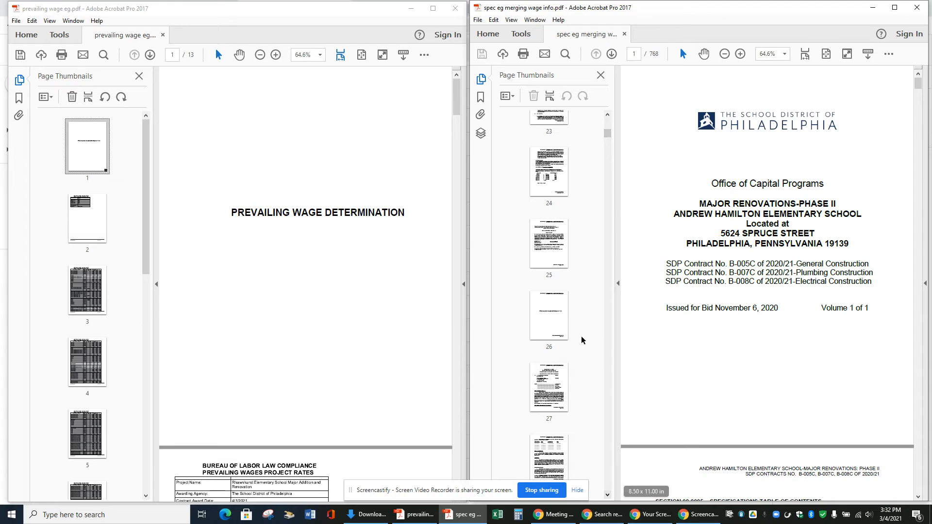
click(549, 321)
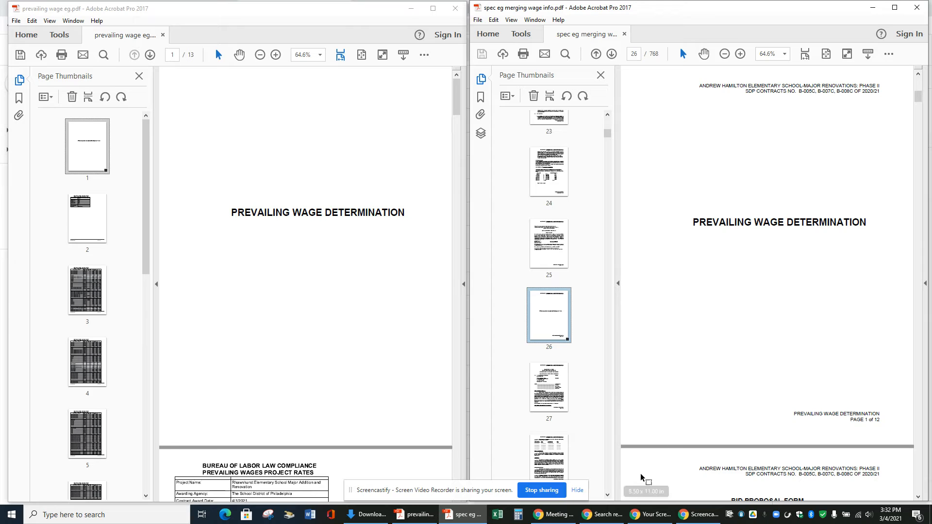
click(608, 495)
scroll(607, 495, down, 3)
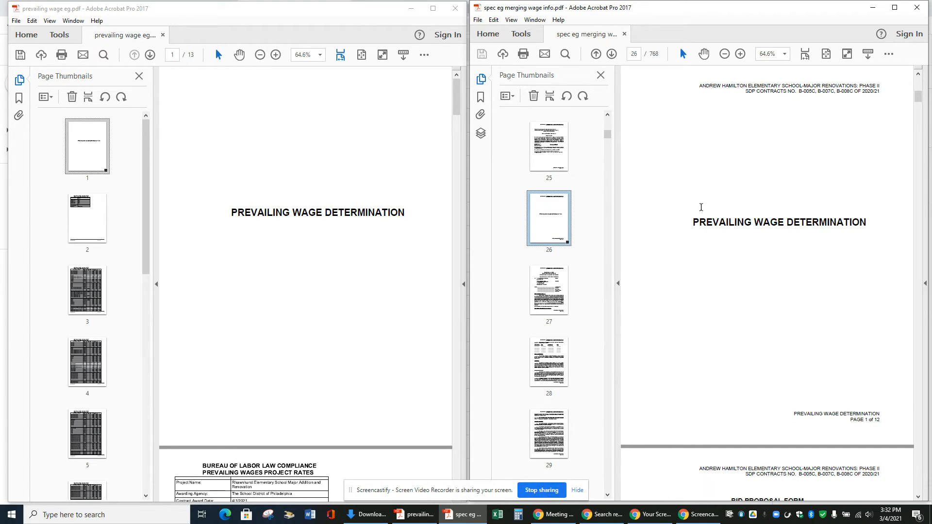
drag(693, 224, 867, 224)
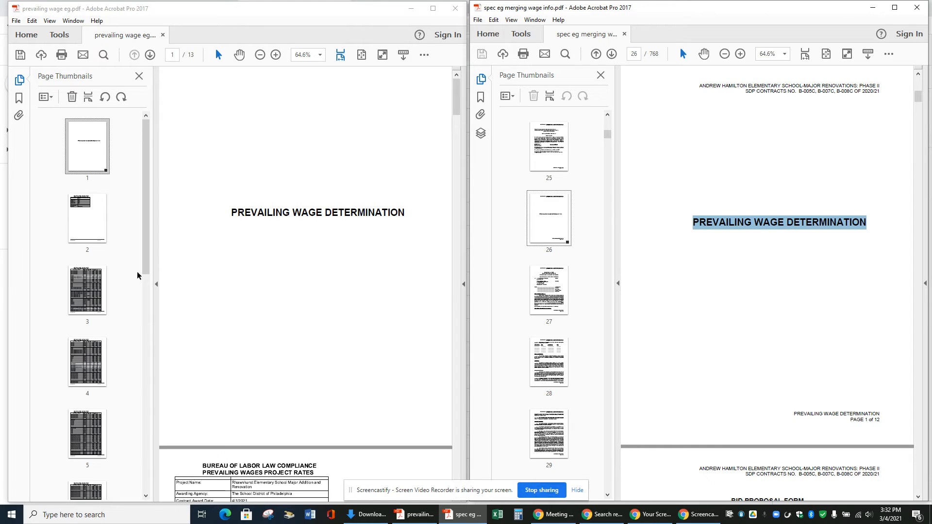
- Select pages 2 through 13 of the prevailing wage document as one group
click(89, 222)
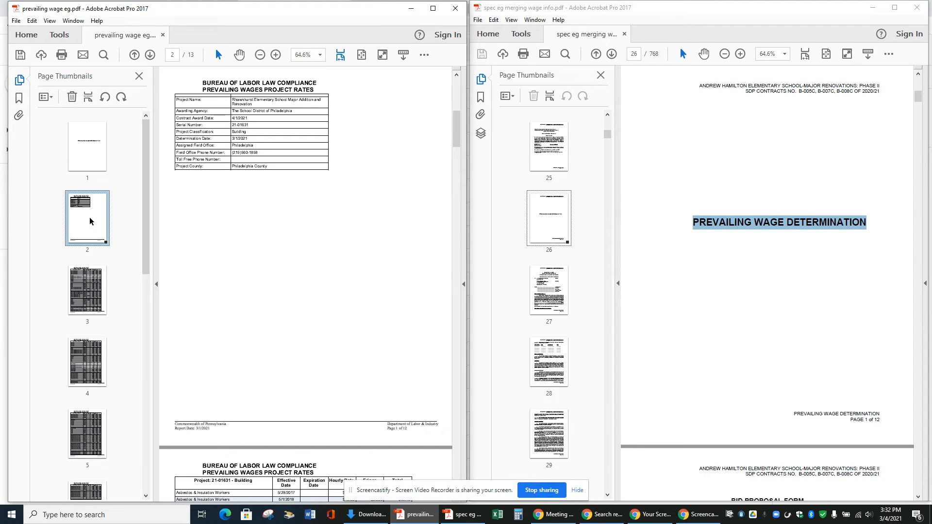
drag(90, 222, 206, 266)
drag(151, 211, 151, 427)
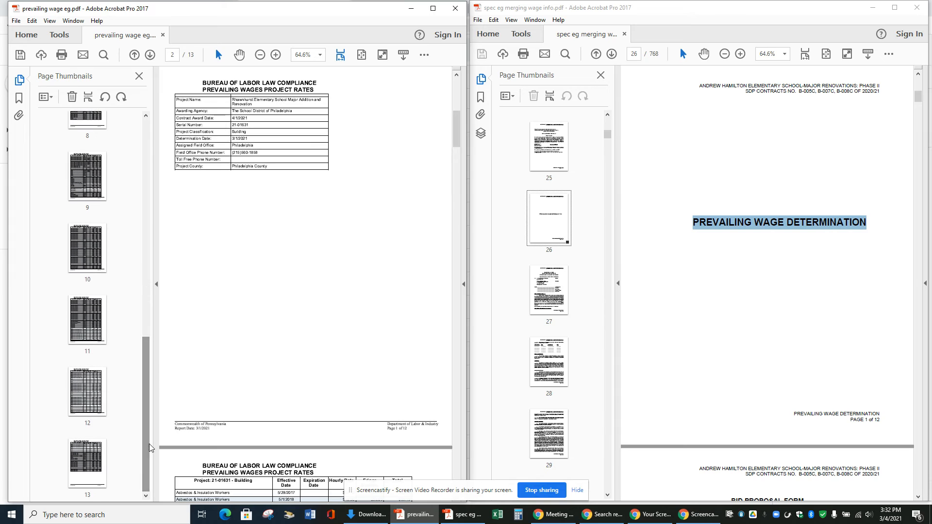
shift+click(93, 472)
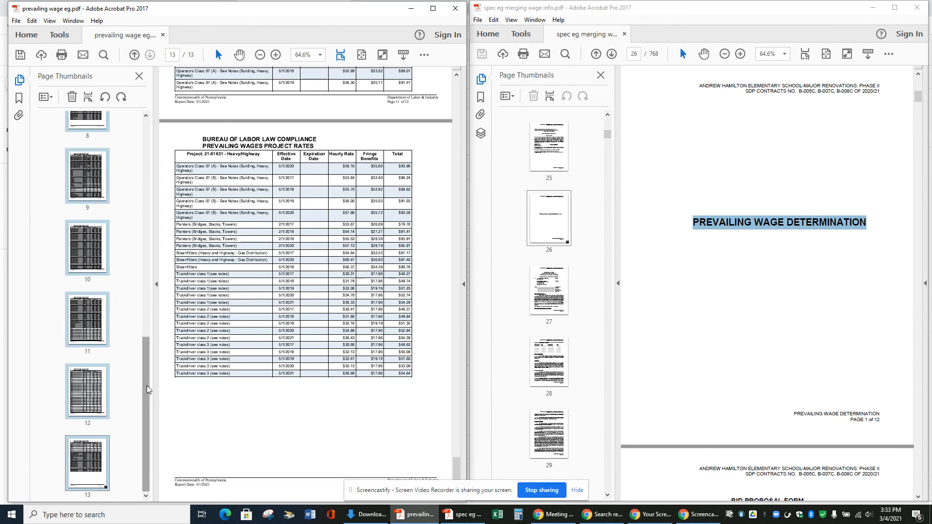
- Copy the selected prevailing wage pages into the spec document directly after page 26, and check the inserted pages 27 and 28
drag(144, 390, 154, 178)
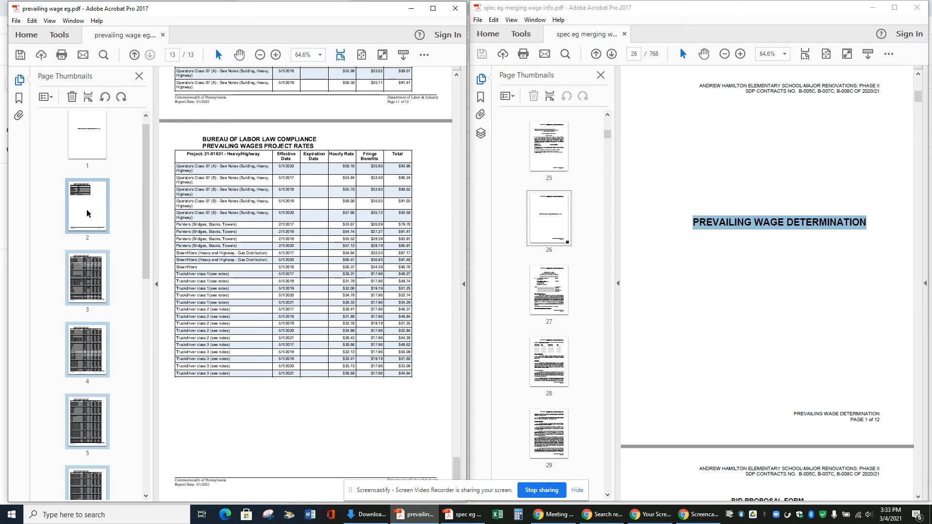
drag(88, 209, 373, 214)
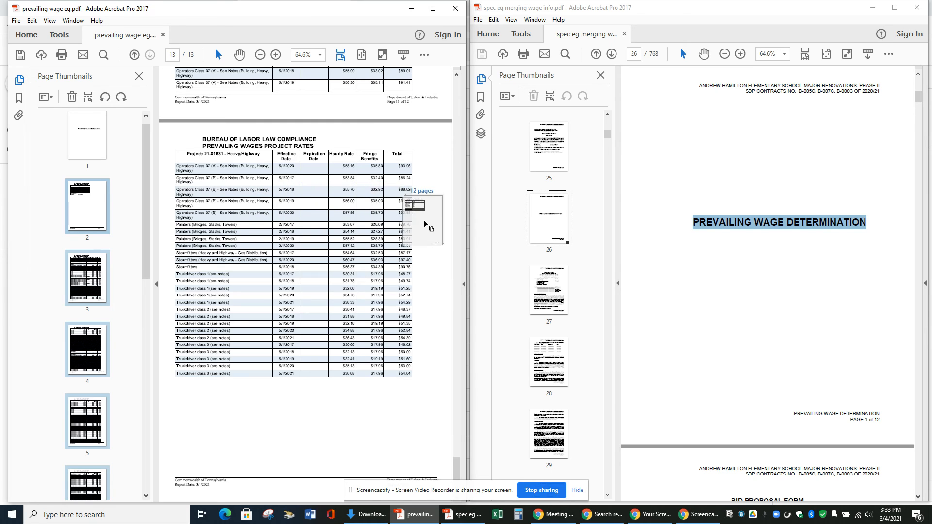
drag(449, 226, 540, 248)
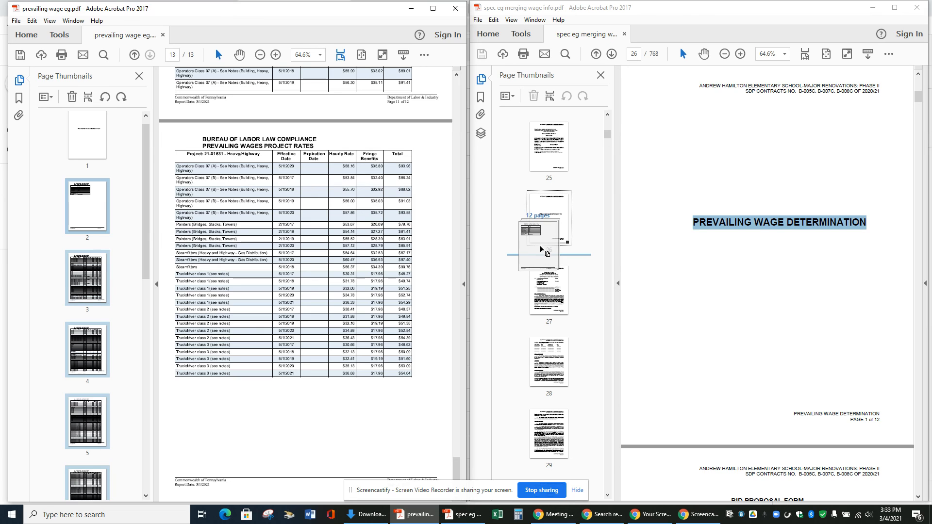
drag(540, 245, 546, 258)
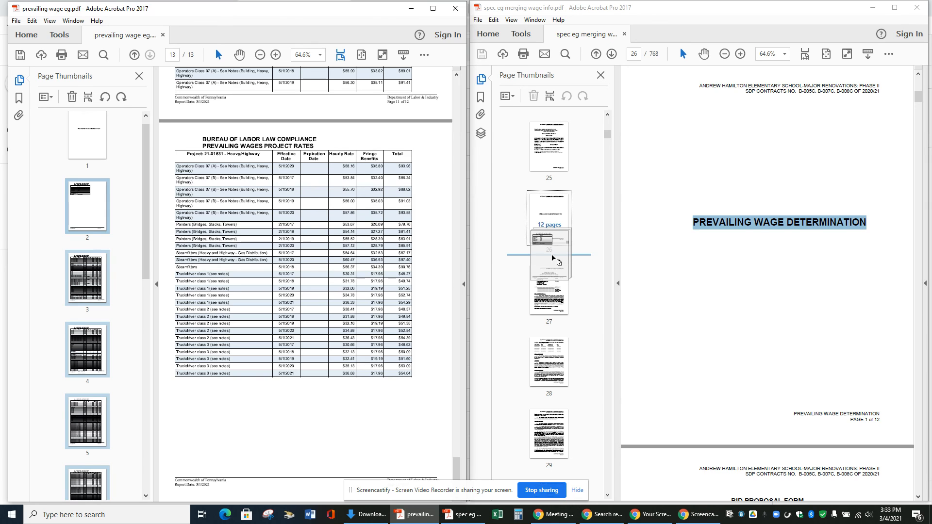
drag(552, 254, 552, 254)
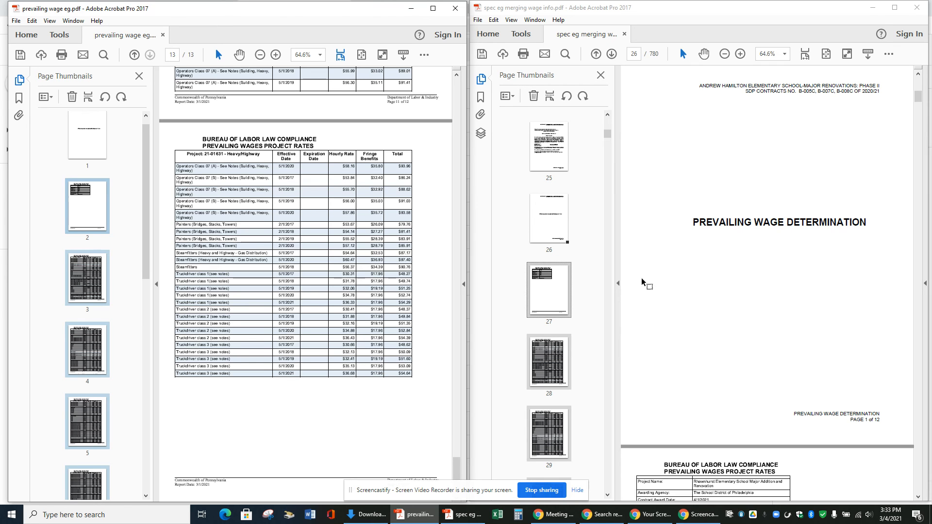
click(550, 303)
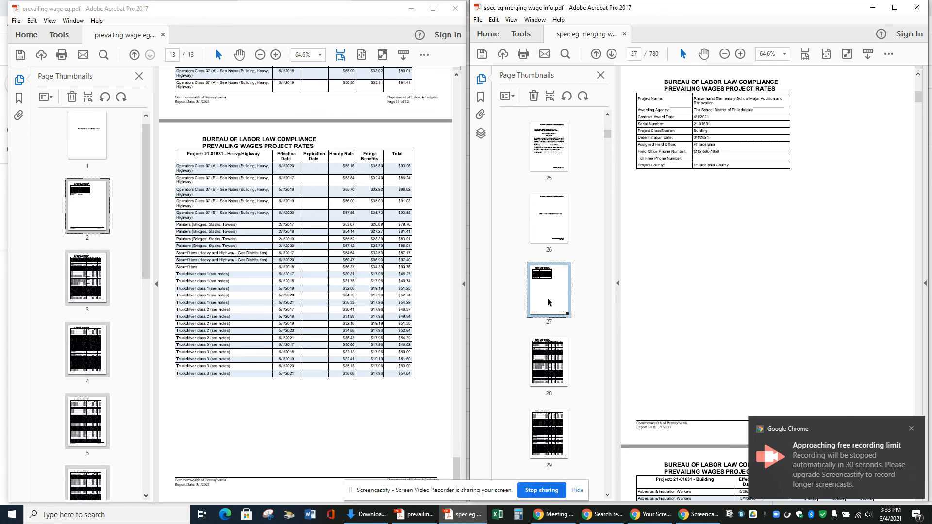
click(547, 366)
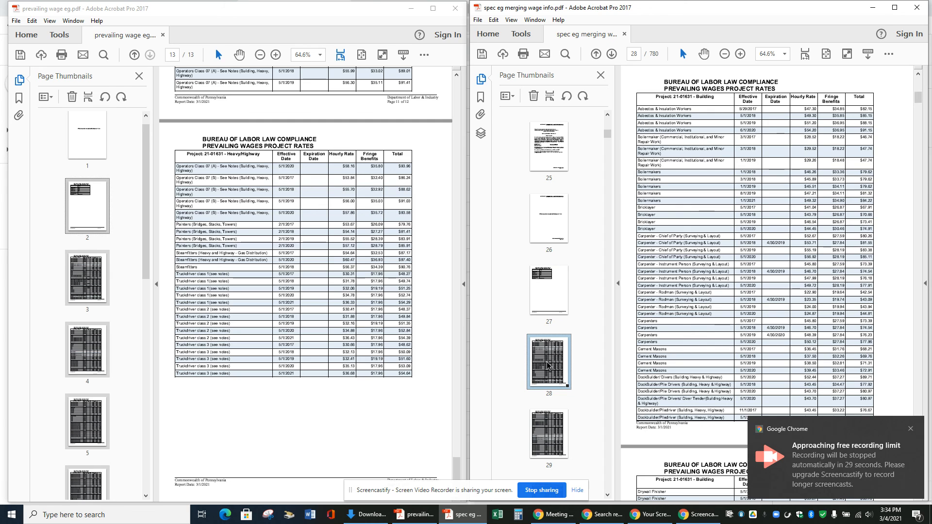